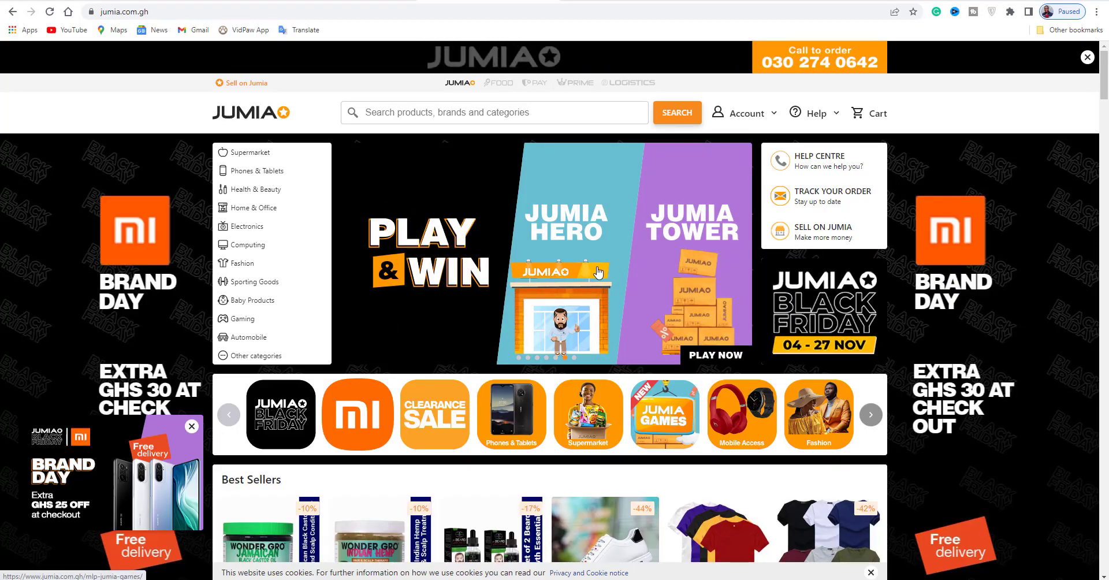
- Scroll through the homepage deal sections and settle on the Best Sellers row with Casual Classic Sneakers
{"action": "scroll", "coordinate": [598, 278], "scroll_direction": "down", "scroll_amount": 4}
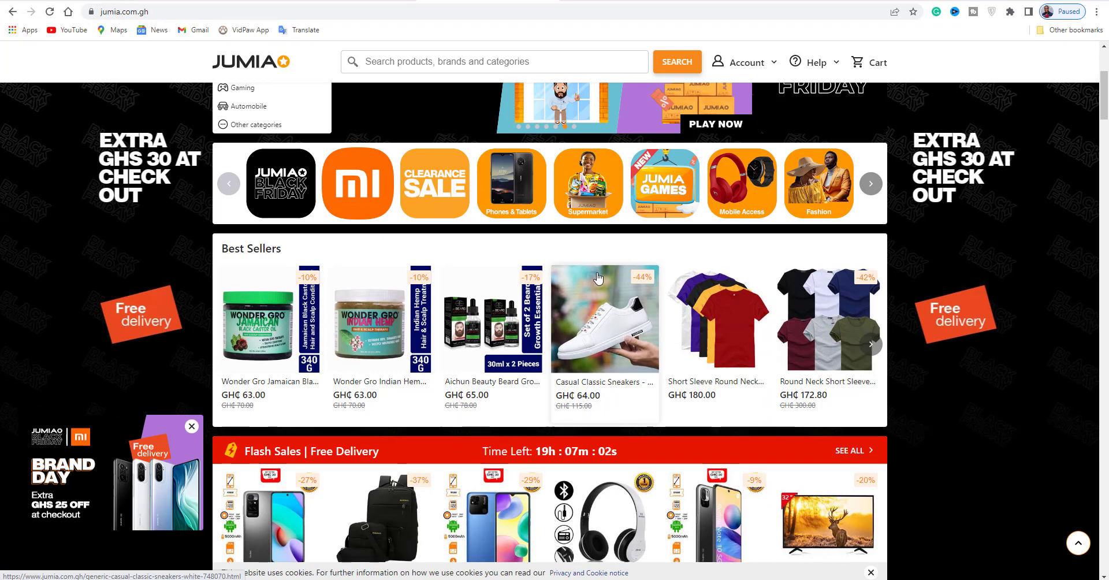
{"action": "scroll", "coordinate": [595, 271], "scroll_direction": "down", "scroll_amount": 15}
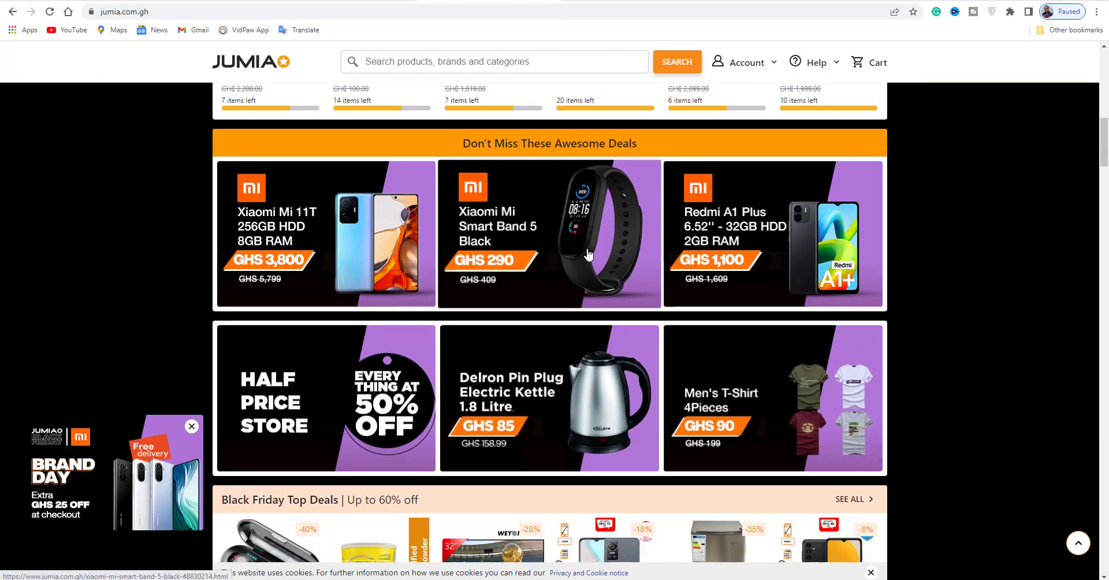
{"action": "scroll", "coordinate": [588, 254], "scroll_direction": "down", "scroll_amount": 4}
{"action": "scroll", "coordinate": [588, 254], "scroll_direction": "up", "scroll_amount": 10}
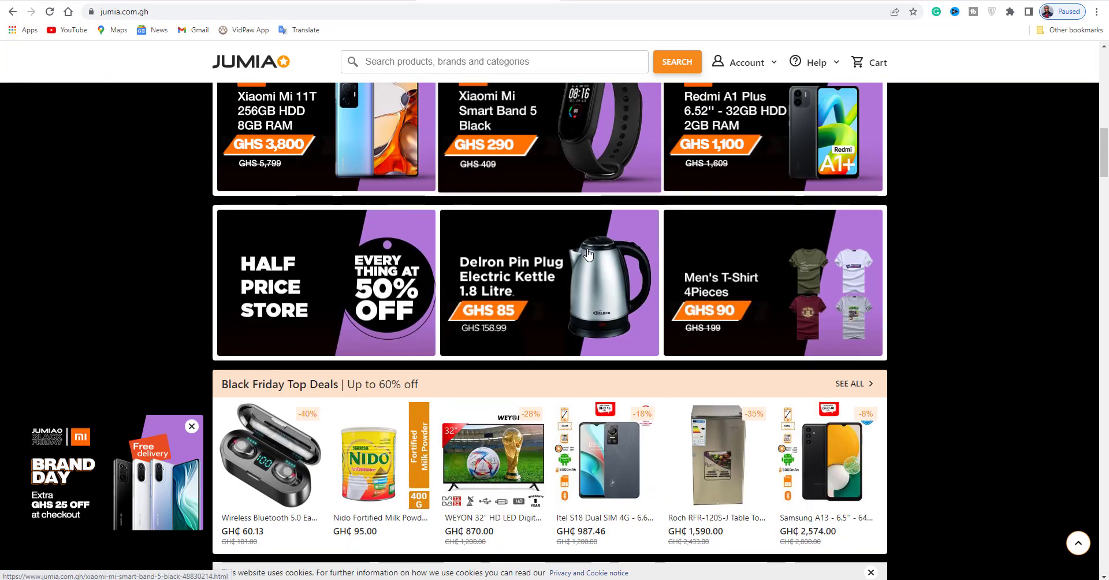
{"action": "scroll", "coordinate": [588, 254], "scroll_direction": "up", "scroll_amount": 8}
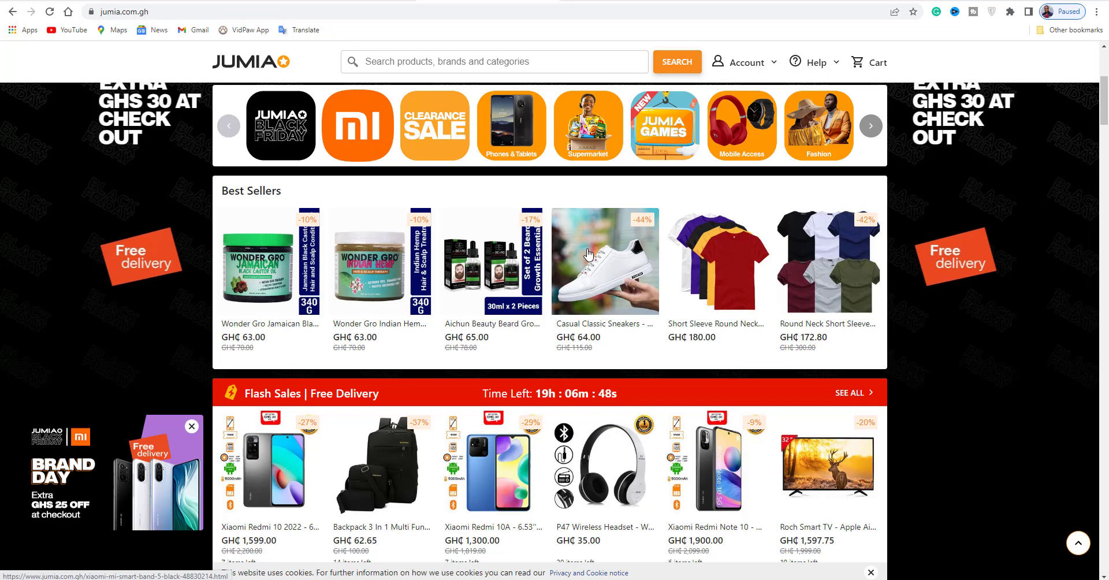
{"action": "scroll", "coordinate": [588, 255], "scroll_direction": "up", "scroll_amount": 2}
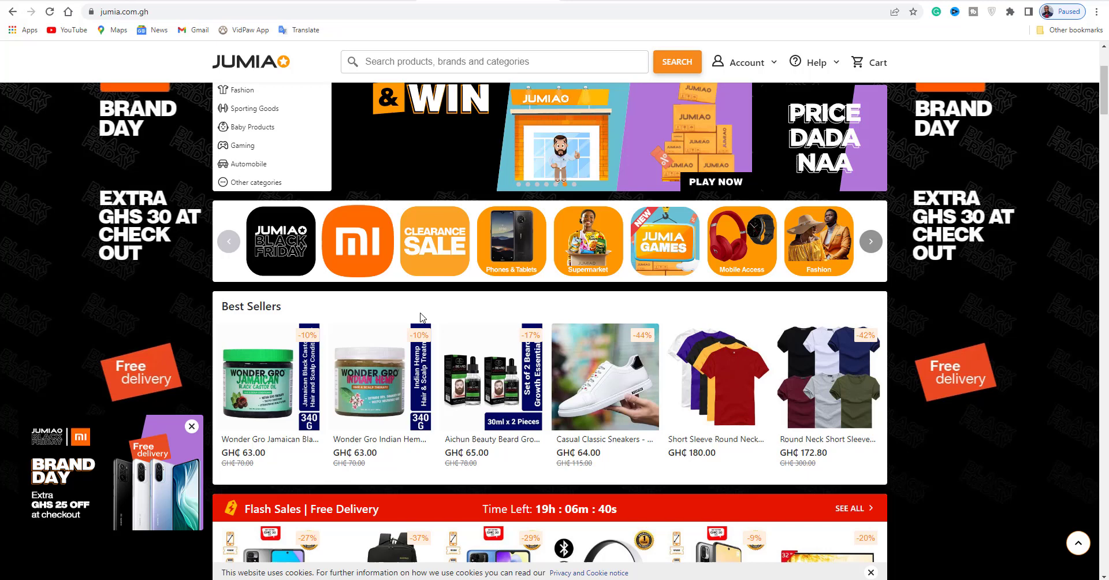
{"action": "scroll", "coordinate": [420, 317], "scroll_direction": "down", "scroll_amount": 1}
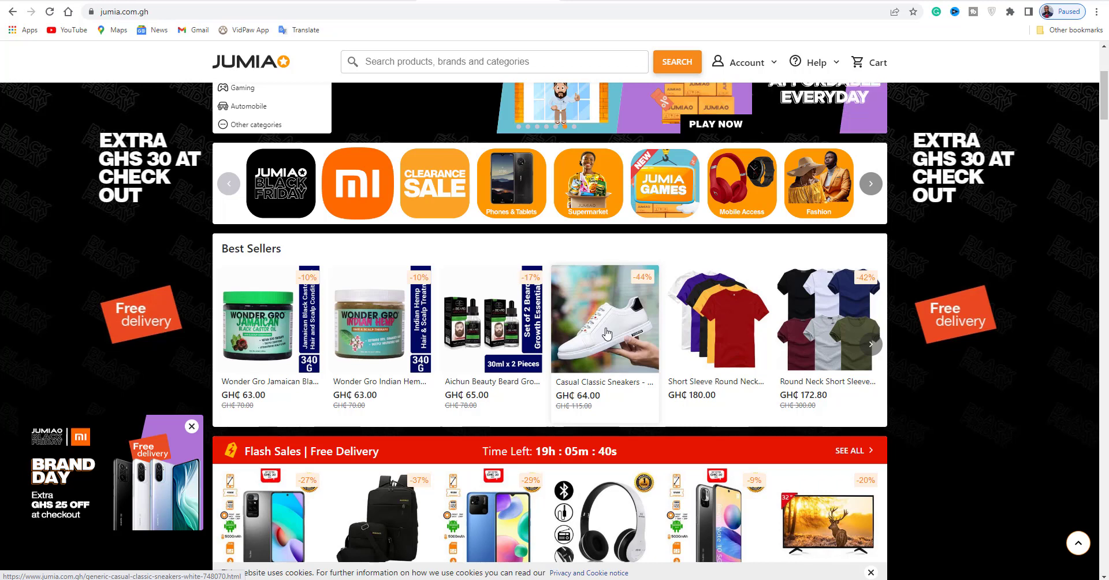
- Open the white Casual Classic Sneakers product page from Best Sellers, then switch to the affiliate portal
{"action": "scroll", "coordinate": [606, 334], "scroll_direction": "up", "scroll_amount": 4}
{"action": "mouse_move", "coordinate": [238, 191]}
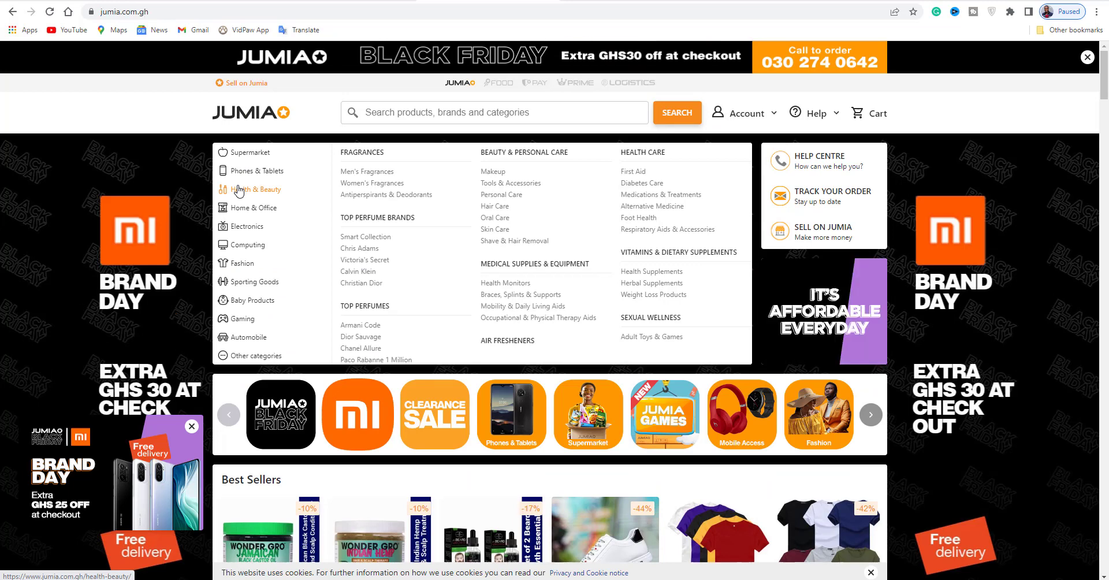
{"action": "mouse_move", "coordinate": [257, 271]}
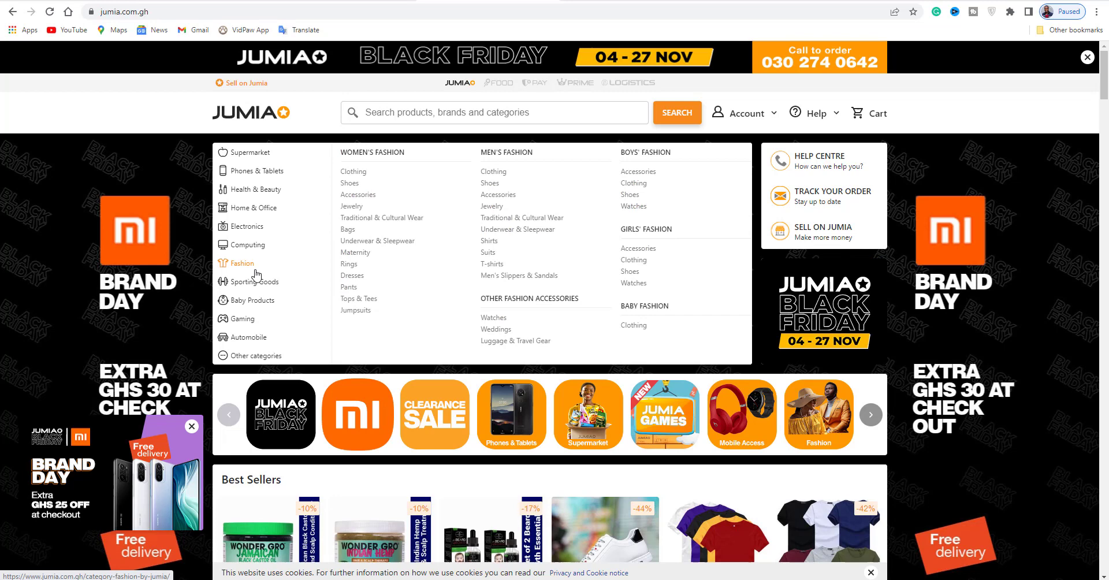
{"action": "scroll", "coordinate": [445, 335], "scroll_direction": "down", "scroll_amount": 3}
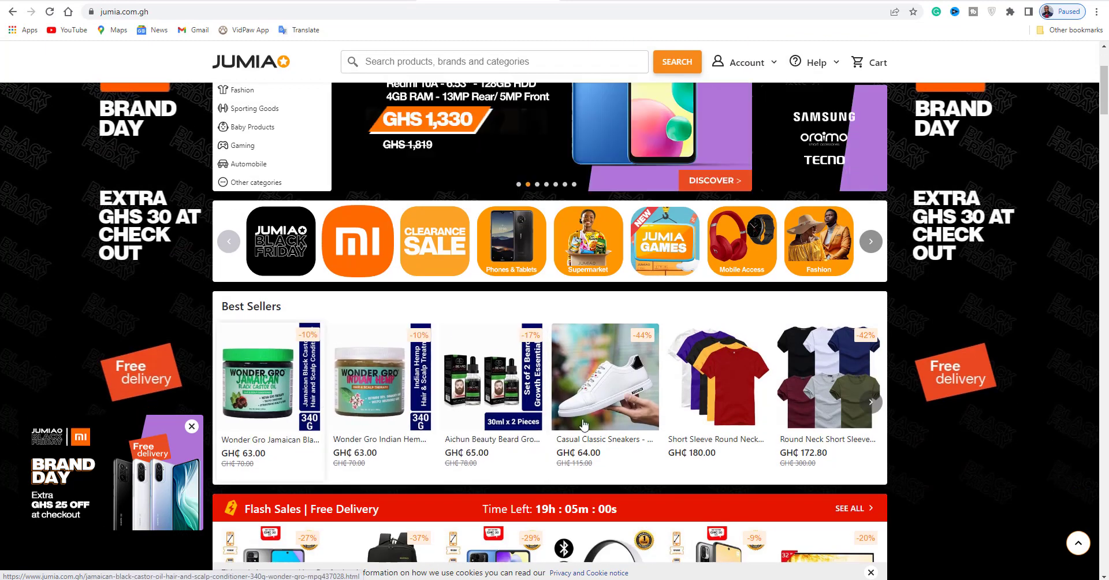
{"action": "left_click", "coordinate": [609, 368]}
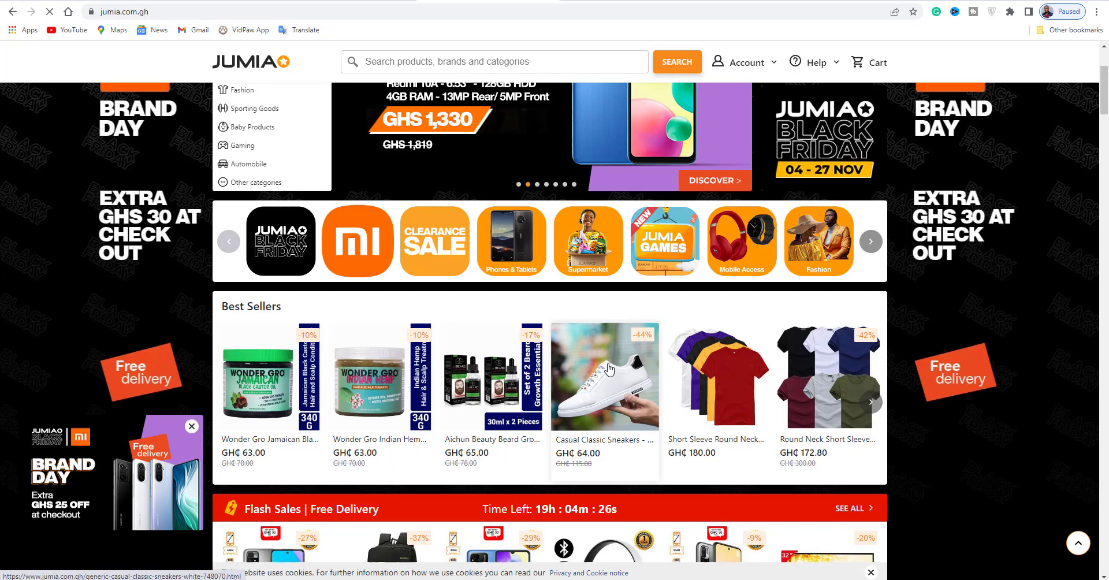
{"action": "key", "text": "ctrl+Tab"}
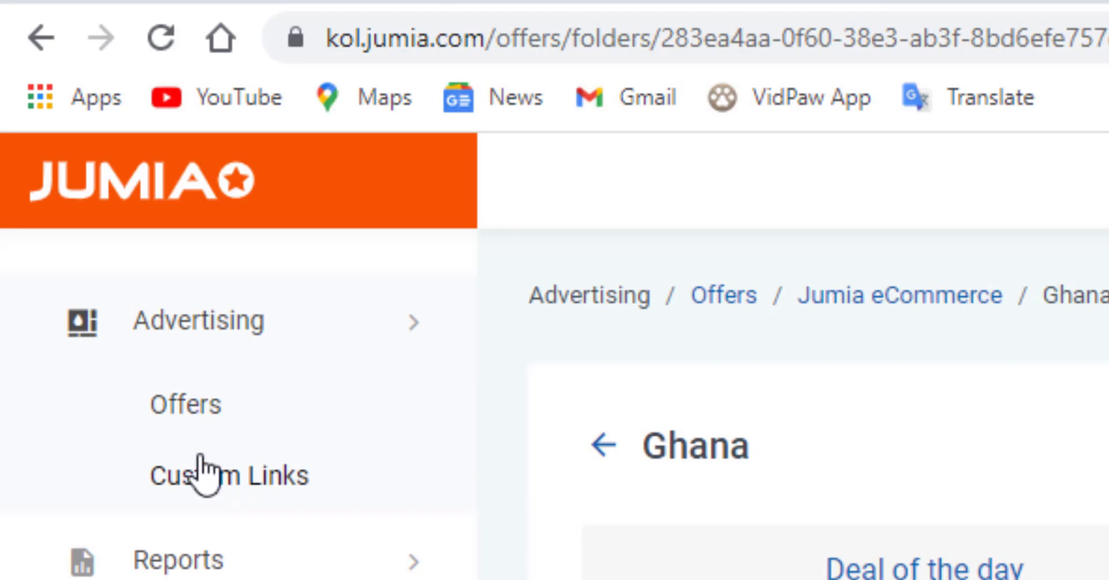
- Go to Offers > Jumia eCommerce > Ghana and open the TVs and Audio Category banner page
{"action": "left_click", "coordinate": [185, 405]}
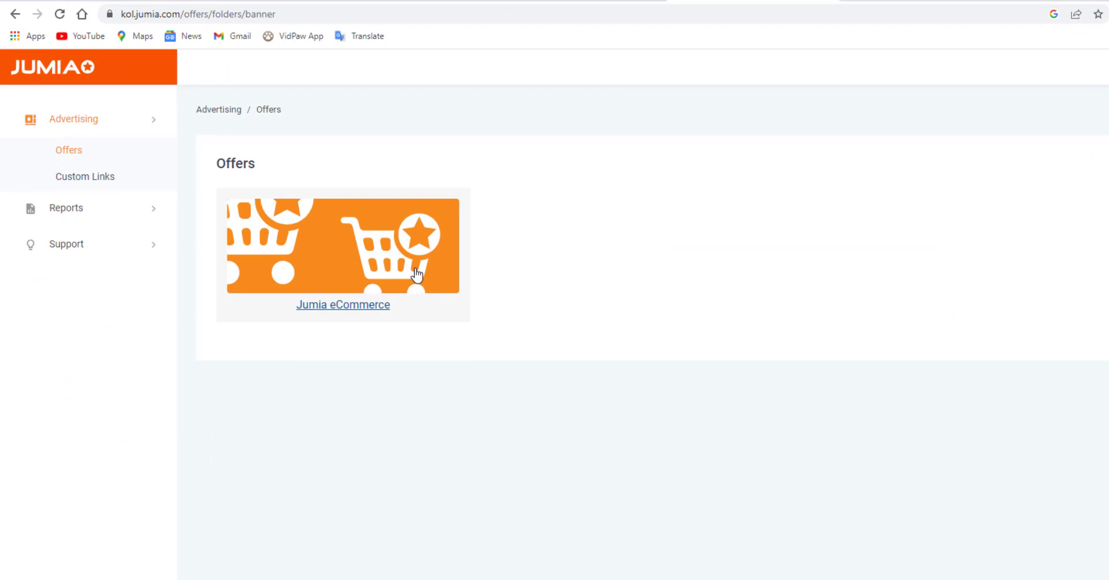
{"action": "left_click", "coordinate": [431, 282]}
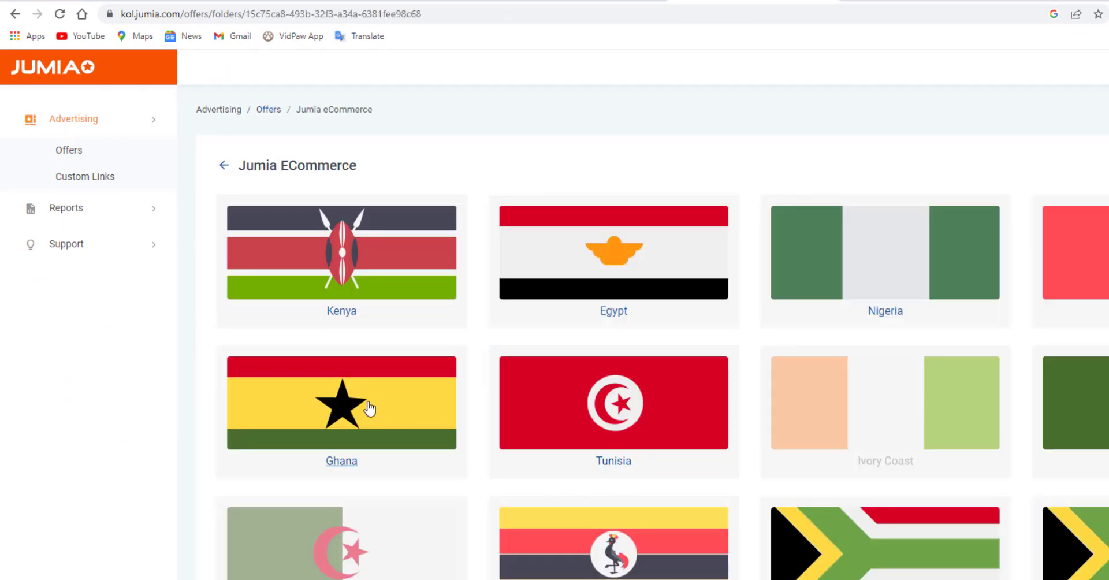
{"action": "left_click", "coordinate": [369, 409]}
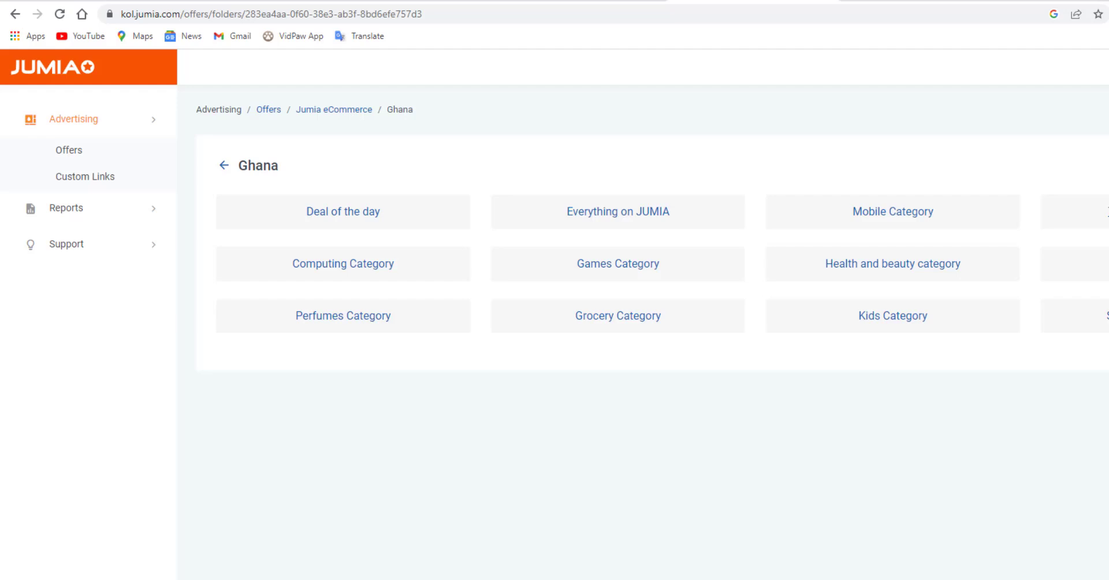
{"action": "left_click", "coordinate": [1097, 212]}
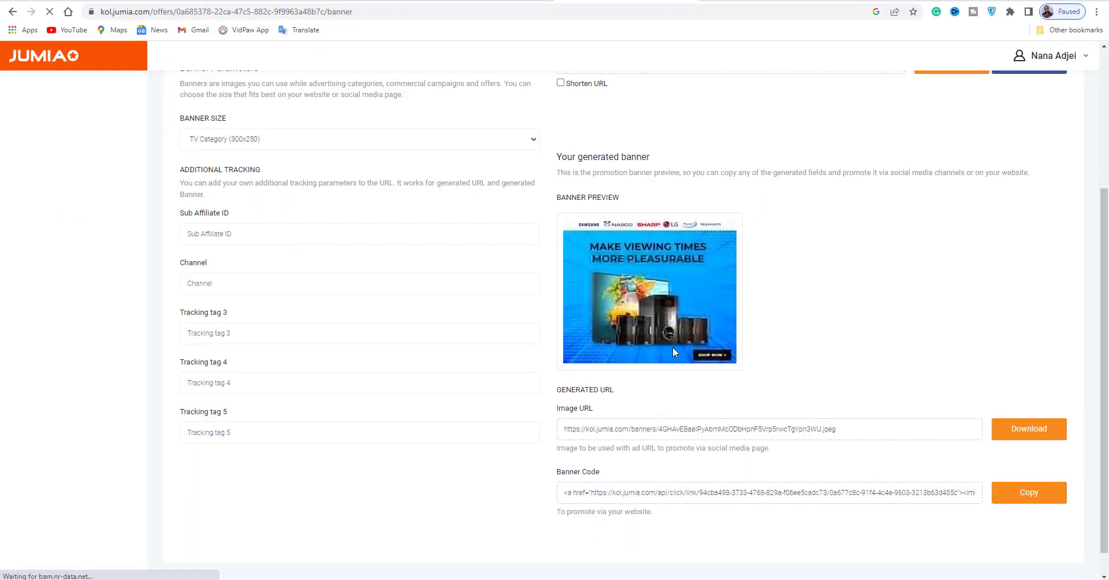
- Copy the generated TVs And Audio Category affiliate link and paste it into a new tab
{"action": "scroll", "coordinate": [672, 347], "scroll_direction": "up", "scroll_amount": 3}
{"action": "left_click", "coordinate": [925, 214]}
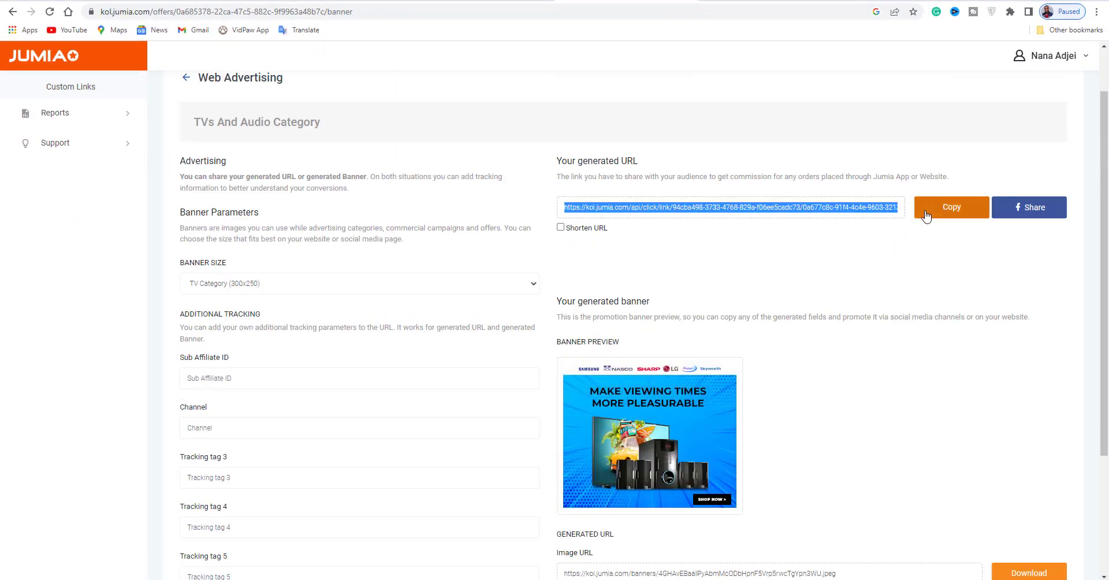
{"action": "left_click", "coordinate": [947, 211]}
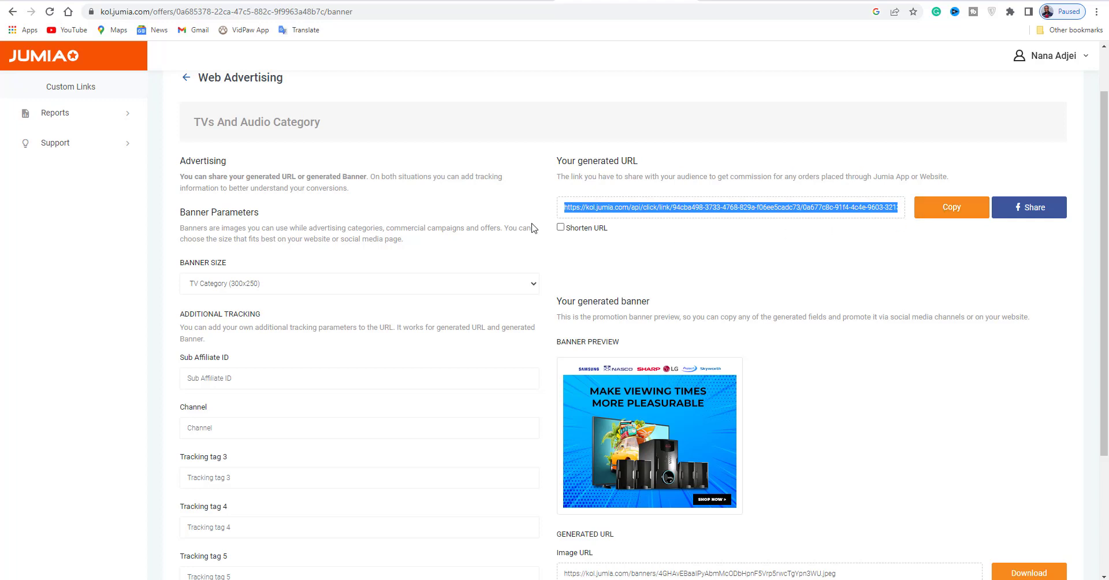
{"action": "left_click", "coordinate": [955, 210]}
{"action": "key", "text": "ctrl+t"}
{"action": "key", "text": "ctrl+v"}
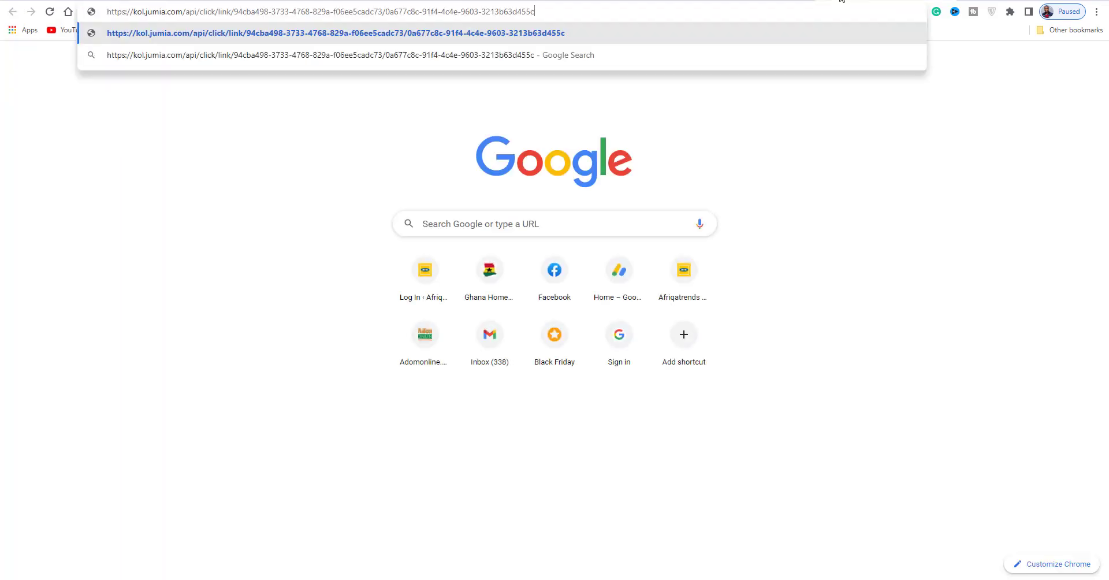
- Load the pasted affiliate link to confirm it opens Jumia's Electronics page, then return to the banner
{"action": "key", "text": "Return"}
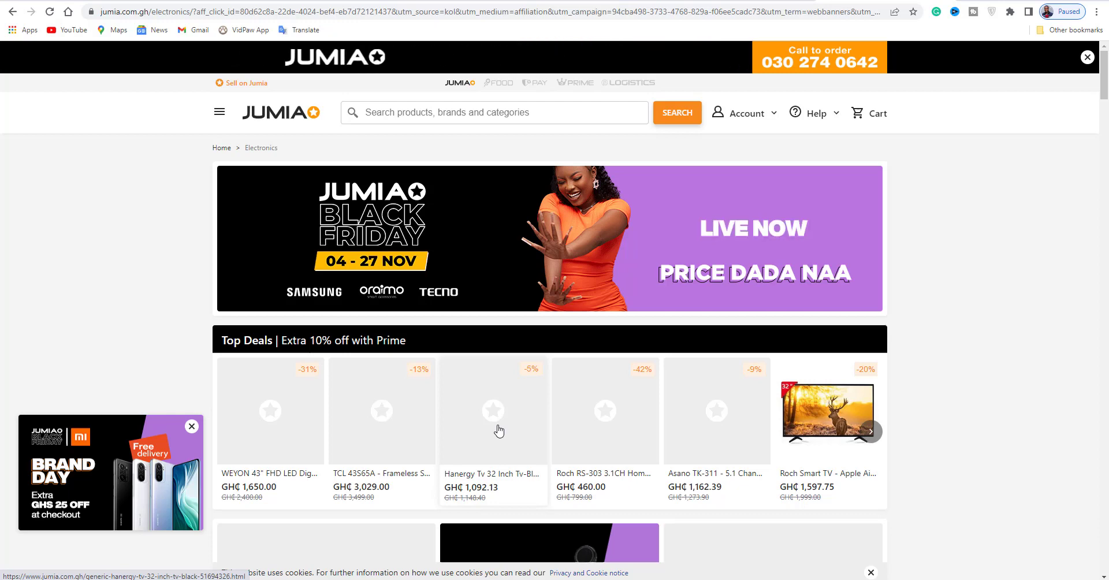
{"action": "scroll", "coordinate": [499, 430], "scroll_direction": "down", "scroll_amount": 4}
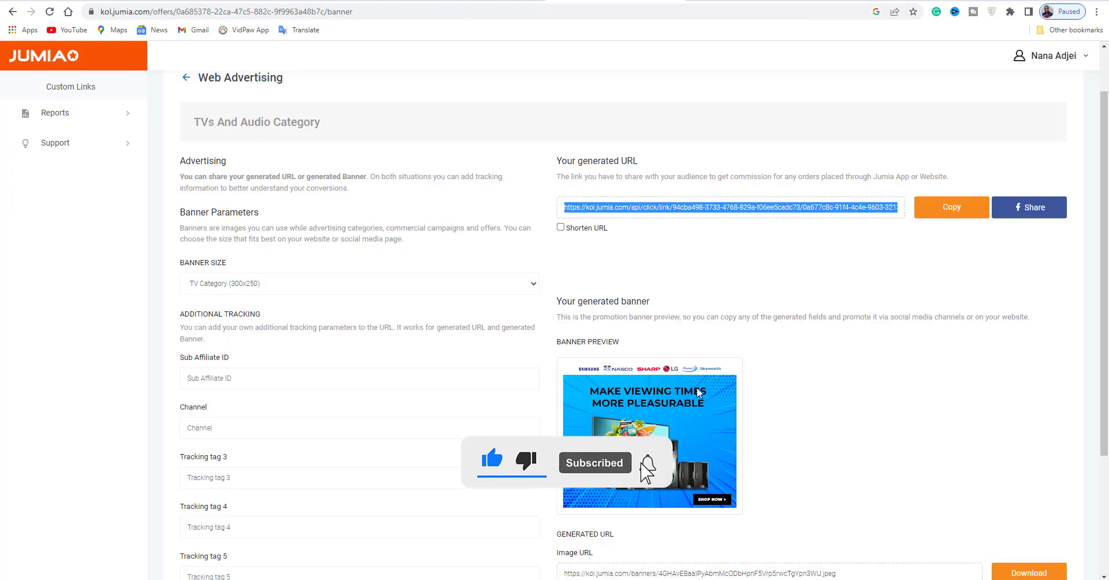
{"action": "scroll", "coordinate": [661, 272], "scroll_direction": "down", "scroll_amount": 3}
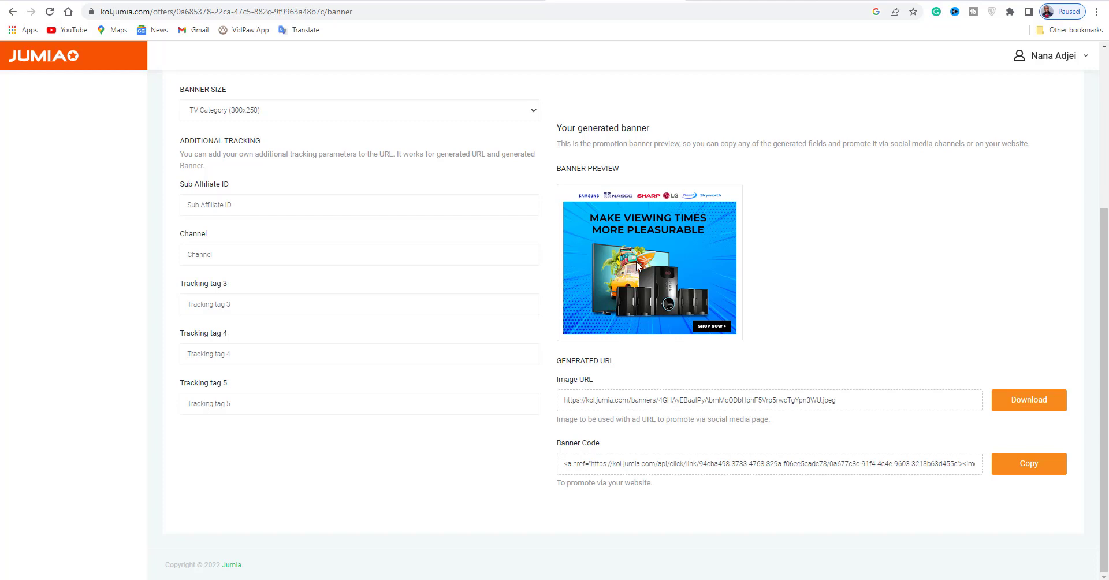
- Download the TV Category (300x250) banner image and save it as a JPEG
{"action": "left_click", "coordinate": [1026, 408]}
{"action": "left_click", "coordinate": [455, 276]}
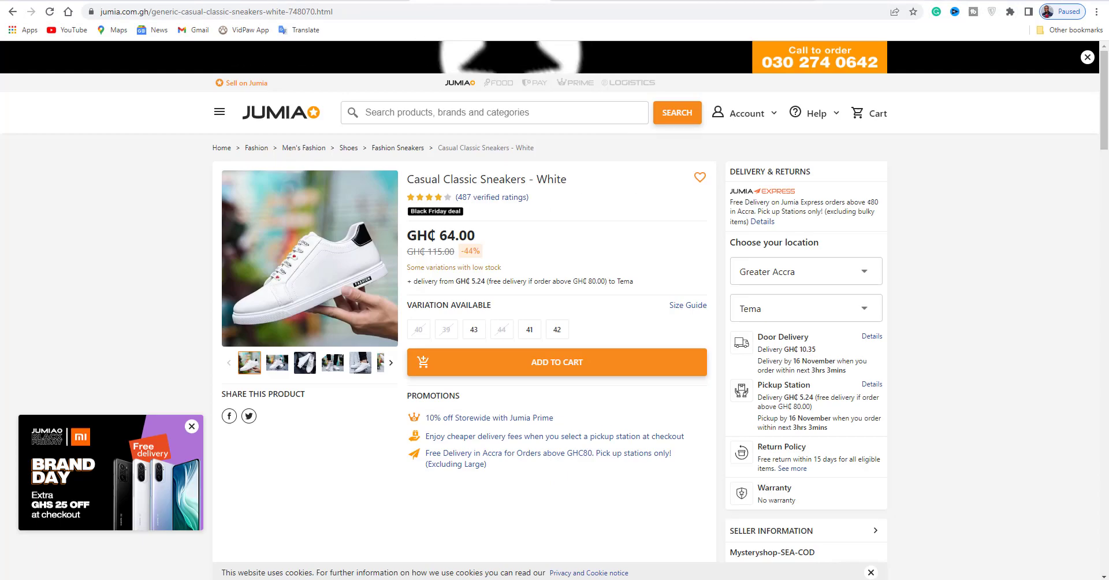
- Look over the Televisions on the Electronics page, then close it to return to the banner page
{"action": "scroll", "coordinate": [601, 190], "scroll_direction": "down", "scroll_amount": 7}
{"action": "scroll", "coordinate": [569, 232], "scroll_direction": "down", "scroll_amount": 2}
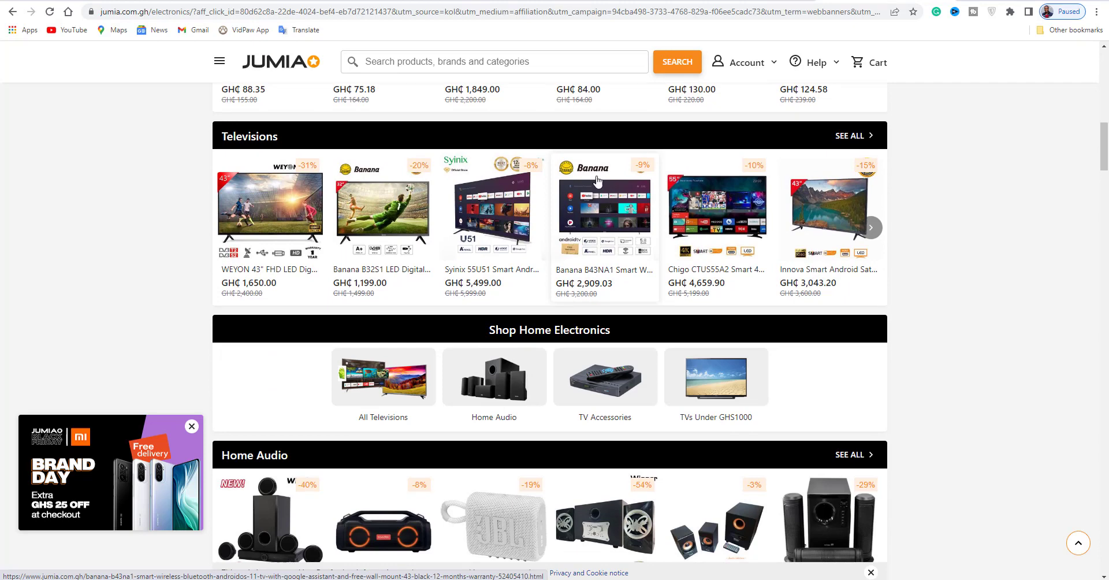
{"action": "key", "text": "ctrl+w"}
{"action": "scroll", "coordinate": [298, 243], "scroll_direction": "up", "scroll_amount": 3}
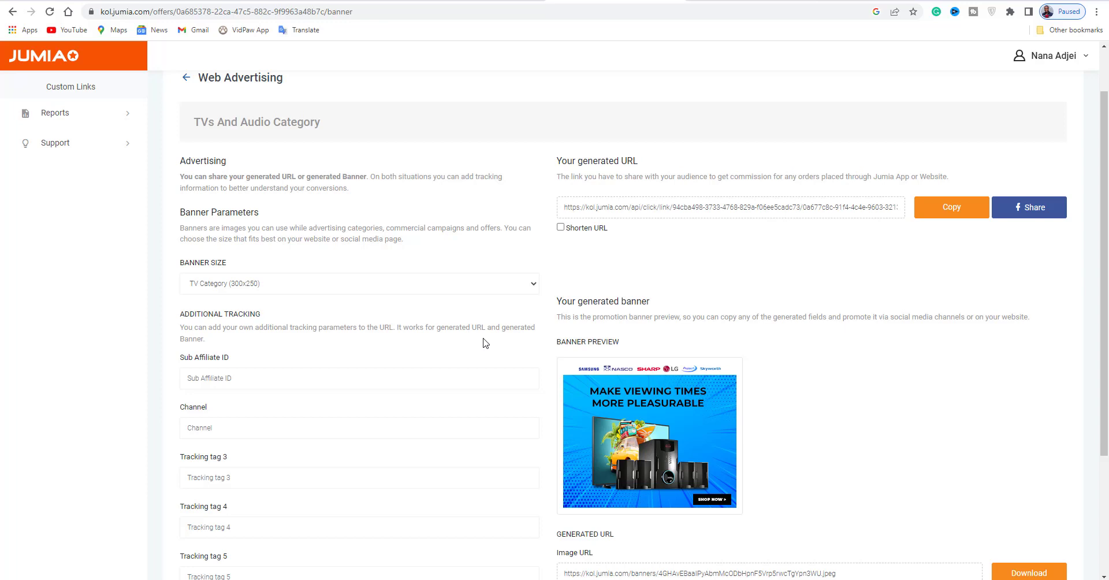
{"action": "scroll", "coordinate": [590, 347], "scroll_direction": "down", "scroll_amount": 1}
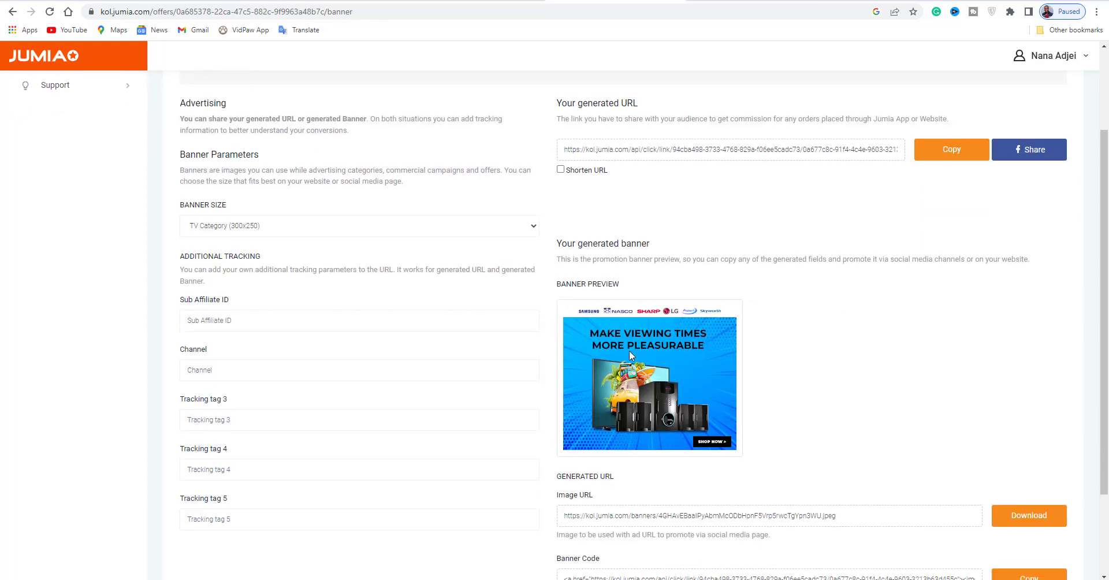
{"action": "scroll", "coordinate": [615, 376], "scroll_direction": "down", "scroll_amount": 1}
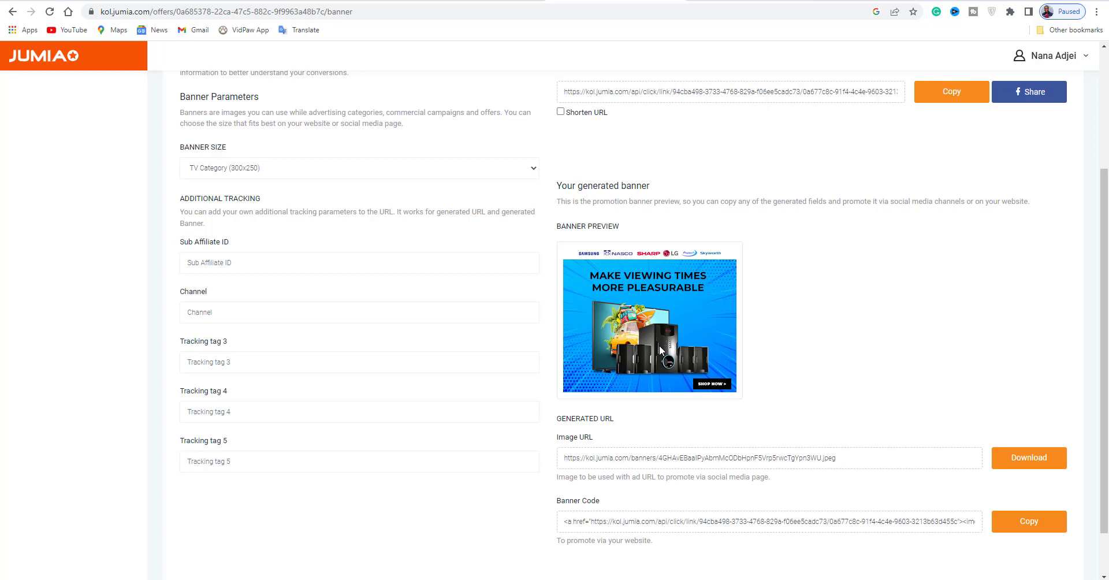
{"action": "scroll", "coordinate": [659, 345], "scroll_direction": "up", "scroll_amount": 3}
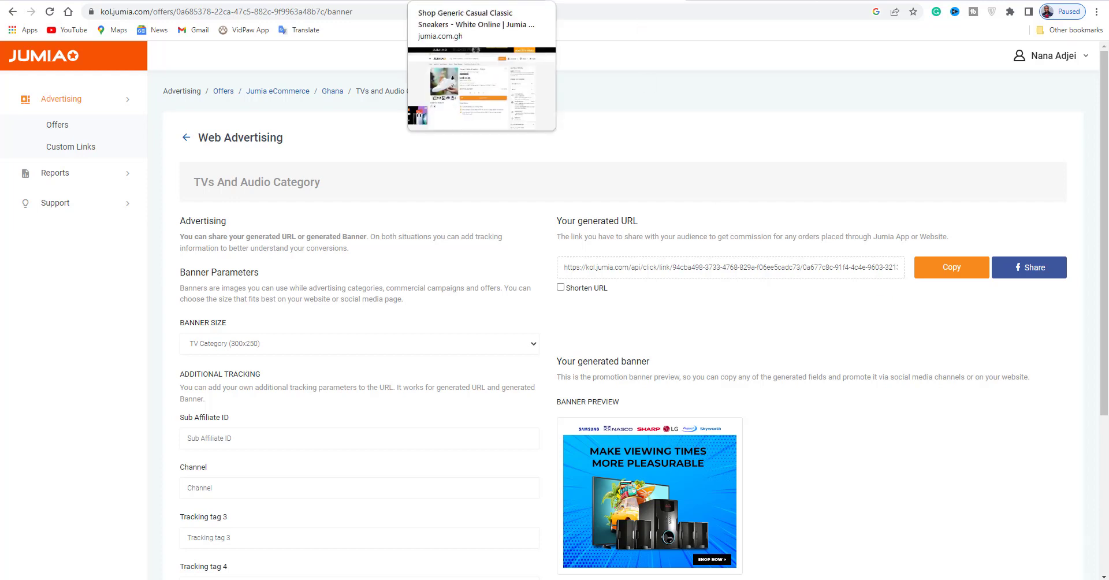
- Browse the six Casual Classic Sneakers - White product photos and return to the first one
{"action": "left_click", "coordinate": [482, 2]}
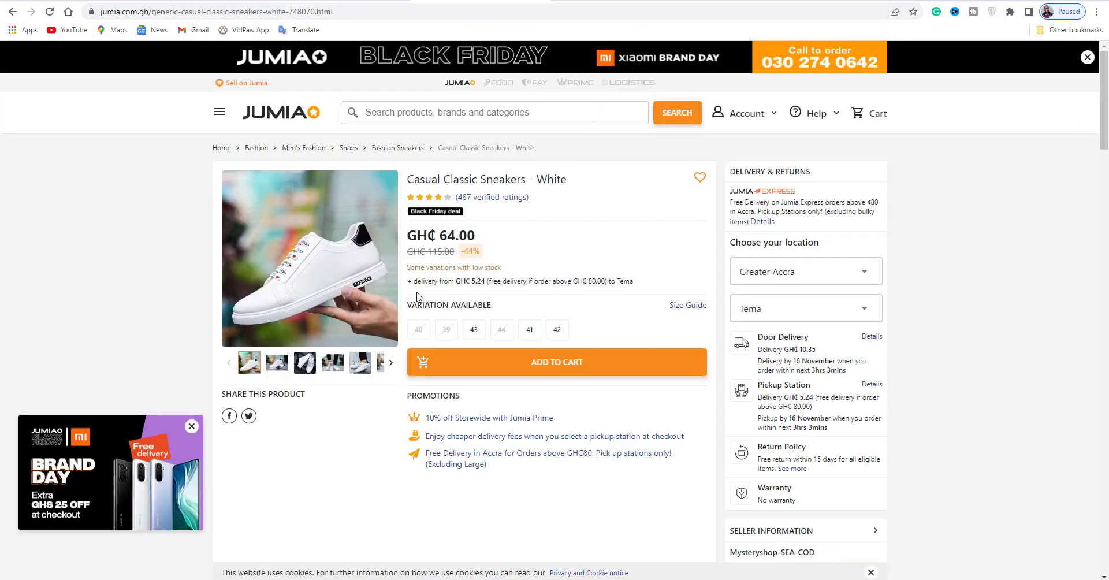
{"action": "left_click", "coordinate": [274, 368]}
{"action": "left_click", "coordinate": [304, 363]}
{"action": "left_click", "coordinate": [334, 362]}
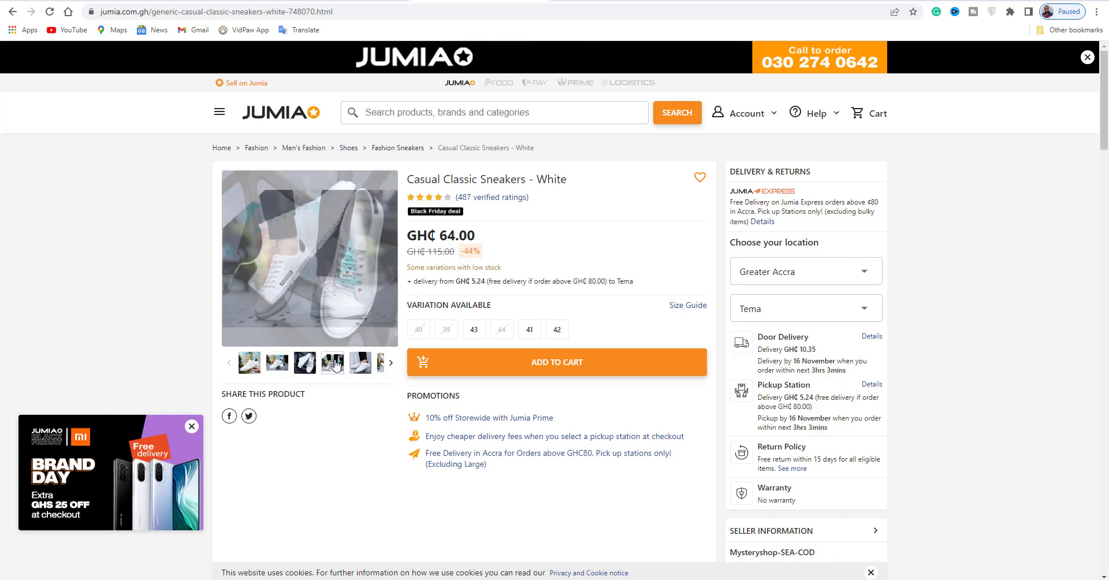
{"action": "left_click", "coordinate": [360, 365]}
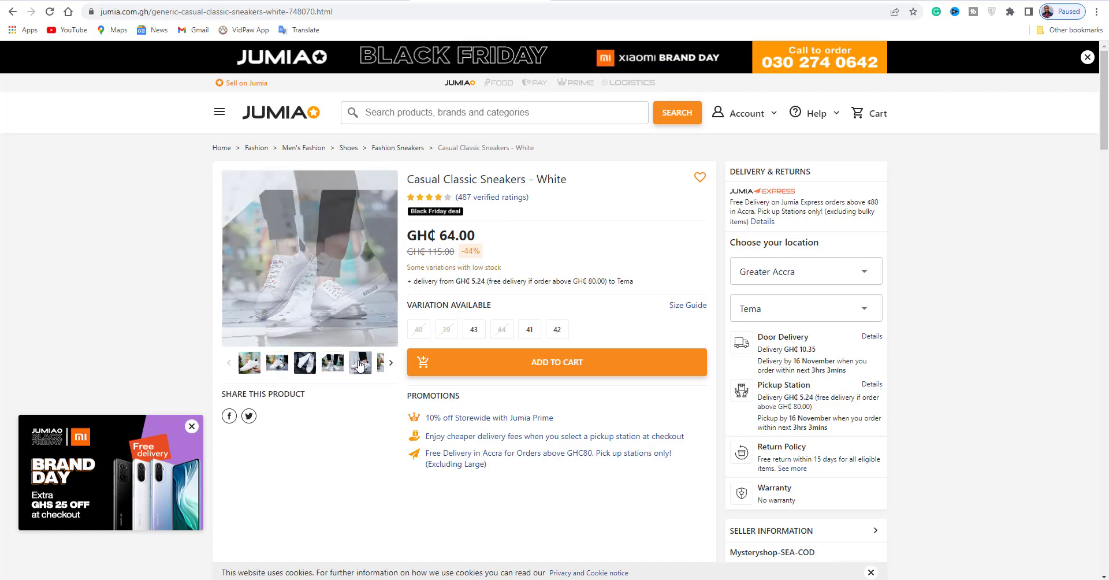
{"action": "left_click", "coordinate": [381, 363]}
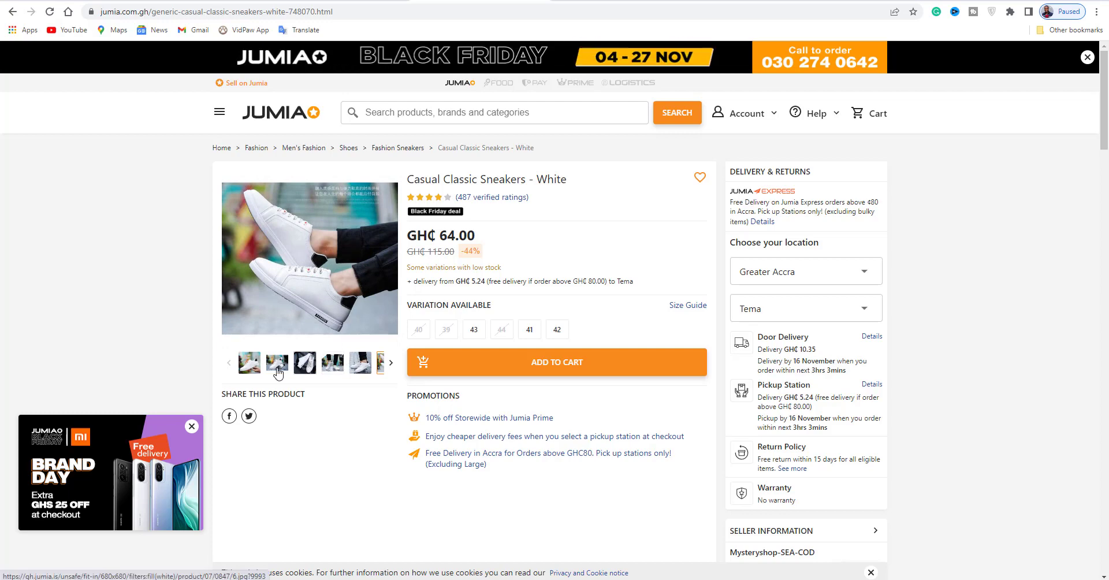
{"action": "left_click", "coordinate": [249, 363]}
{"action": "right_click", "coordinate": [313, 210]}
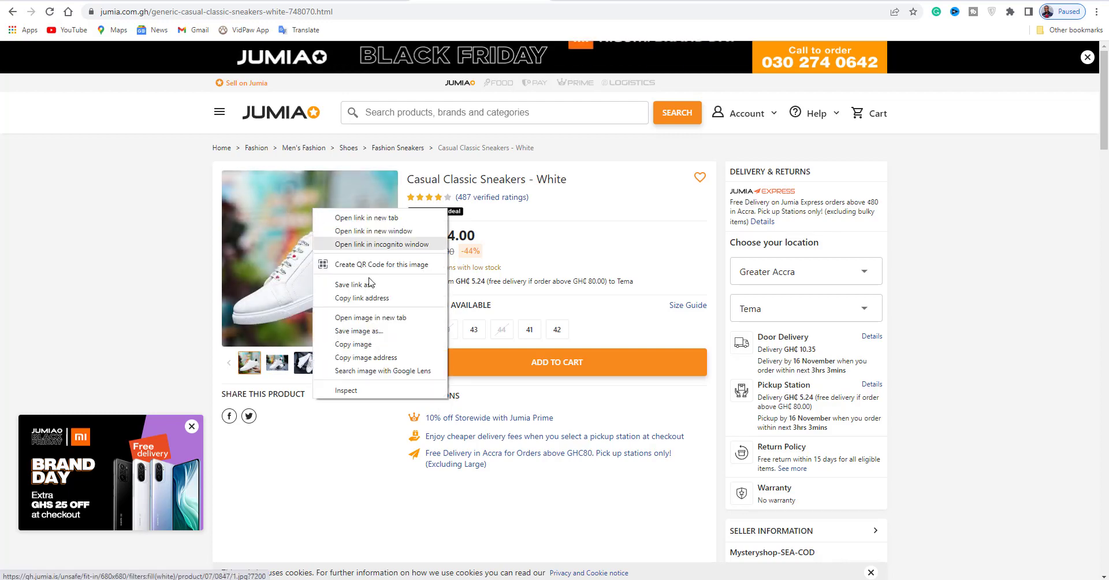
{"action": "left_click", "coordinate": [365, 334]}
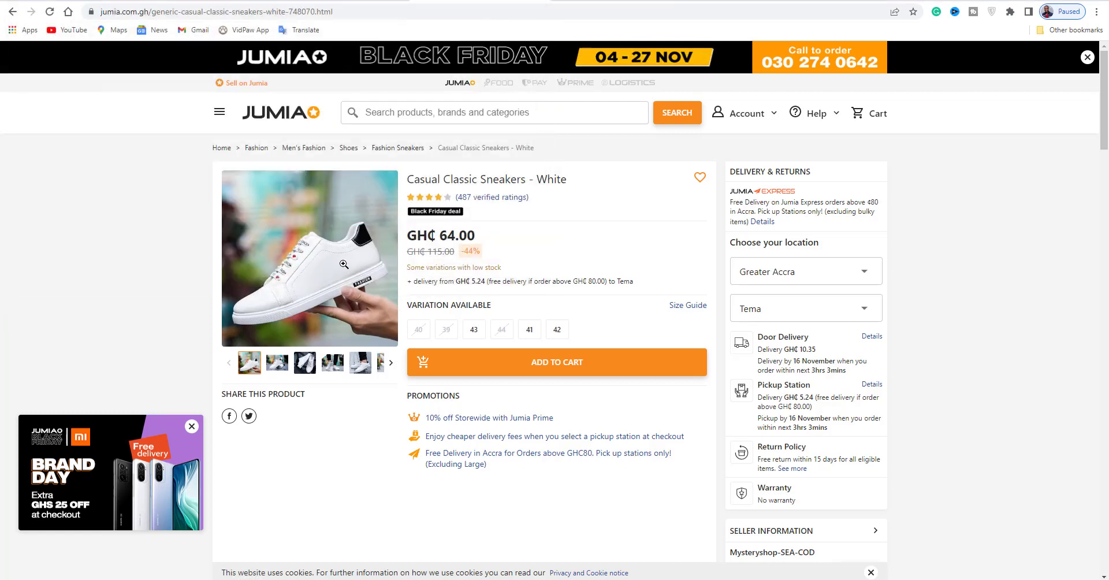
- Copy the sneaker product page's web address and return to the KOL portal tab
{"action": "left_click", "coordinate": [319, 13]}
{"action": "right_click", "coordinate": [319, 12]}
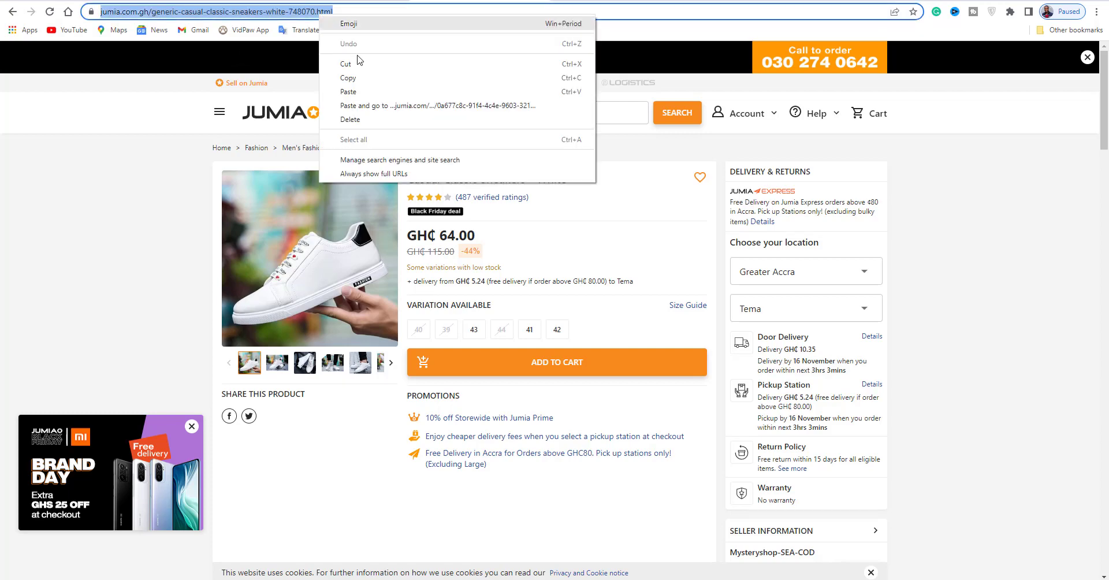
{"action": "left_click", "coordinate": [333, 77]}
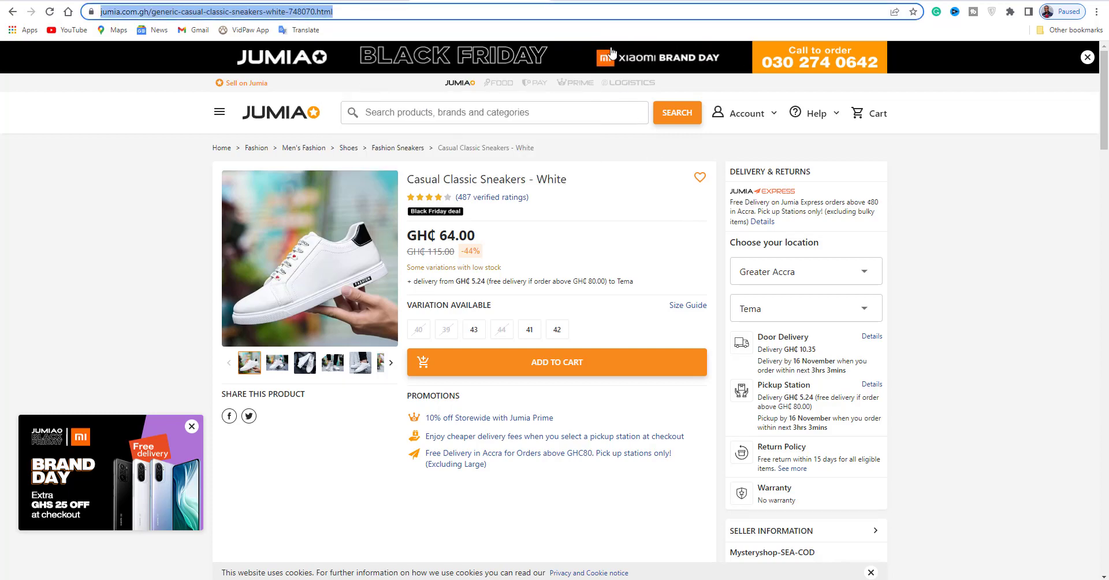
{"action": "key", "text": "ctrl+Tab"}
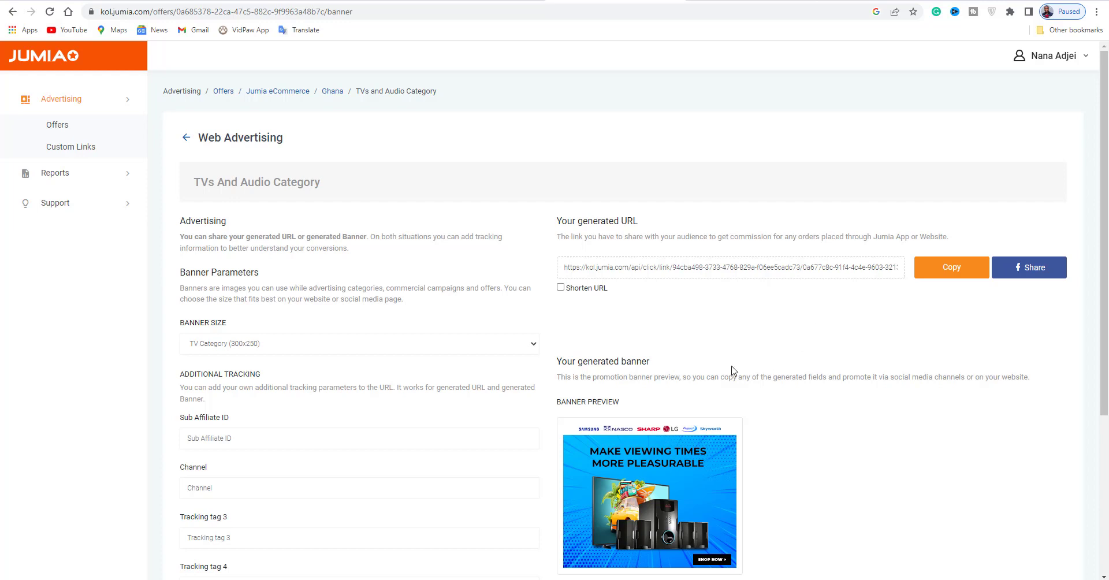
- Create a Jumia eCommerce Ghana custom link from the pasted sneaker URL and copy it
{"action": "left_click", "coordinate": [74, 150]}
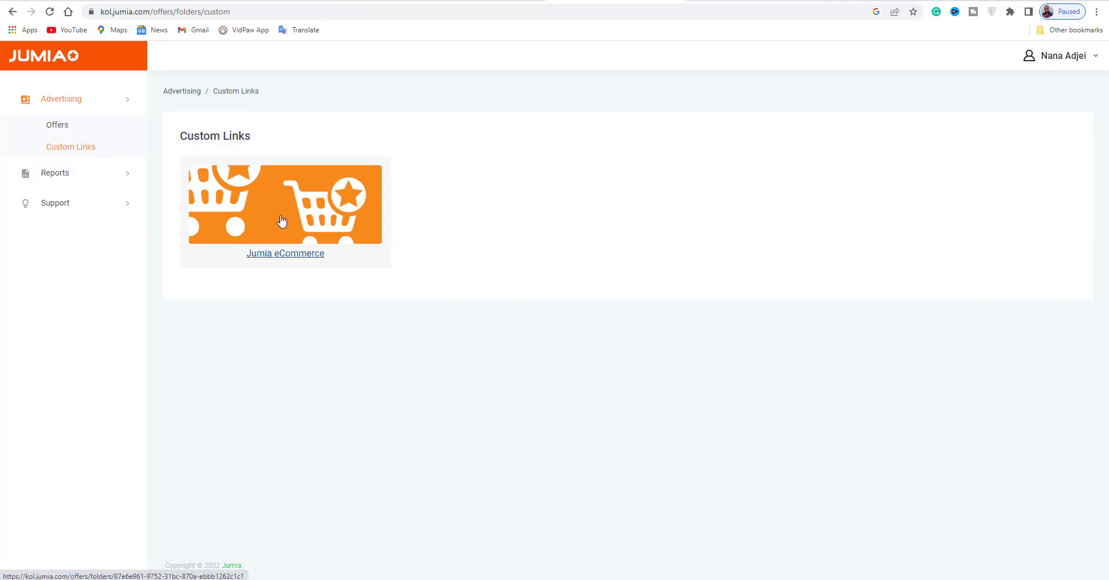
{"action": "left_click", "coordinate": [281, 220]}
{"action": "left_click", "coordinate": [296, 398]}
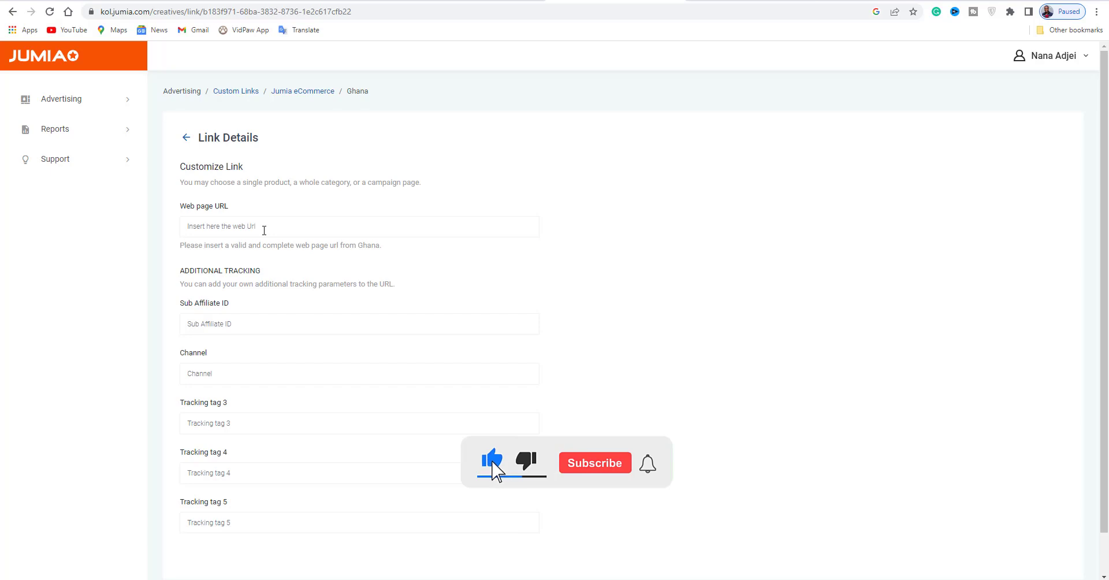
{"action": "left_click", "coordinate": [264, 230]}
{"action": "key", "text": "ctrl+v"}
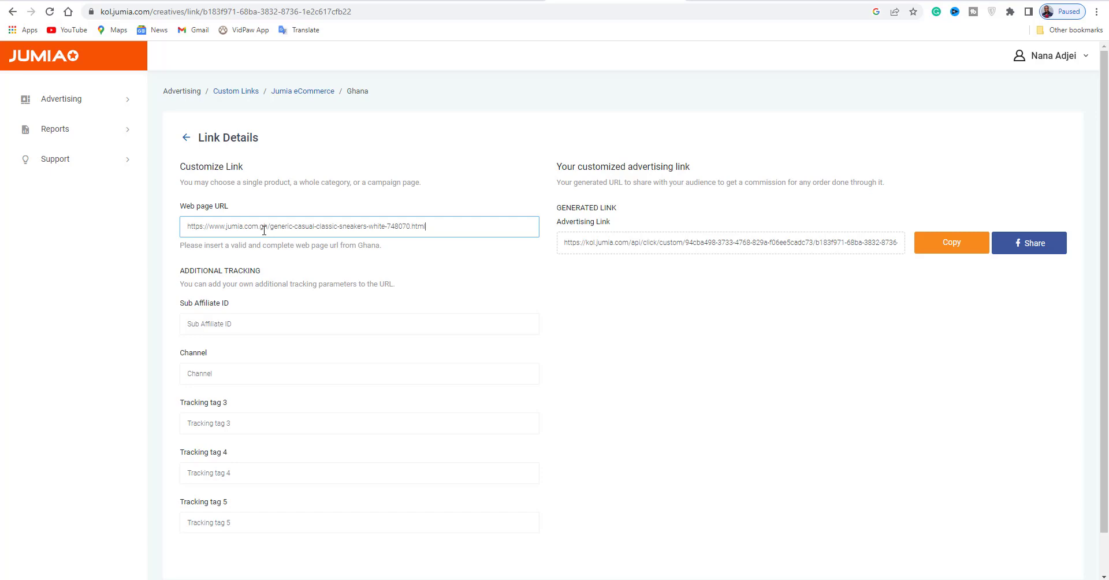
{"action": "left_click", "coordinate": [961, 248]}
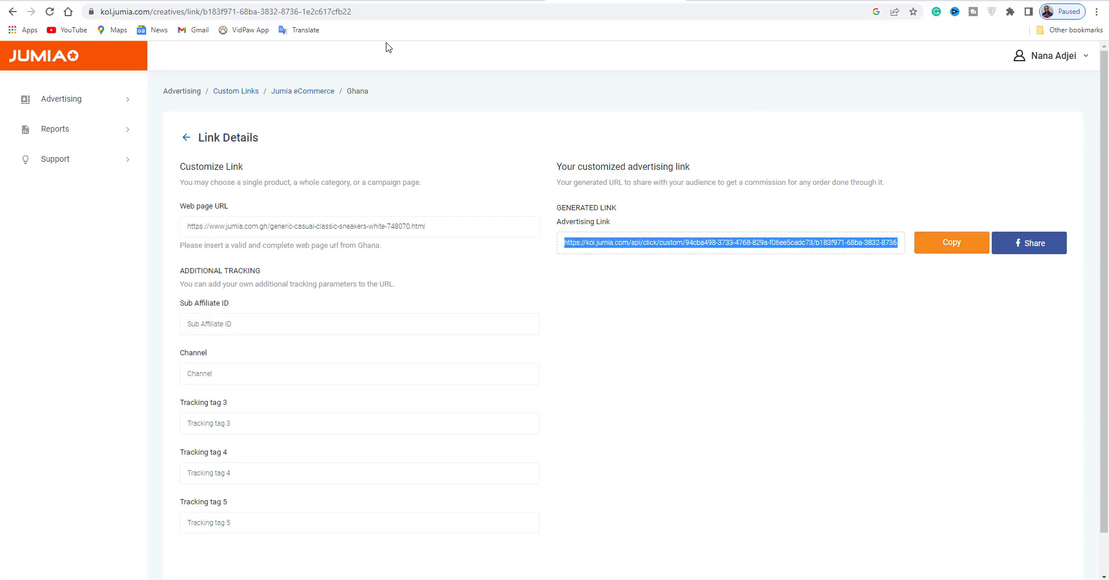
{"action": "key", "text": "ctrl+Tab"}
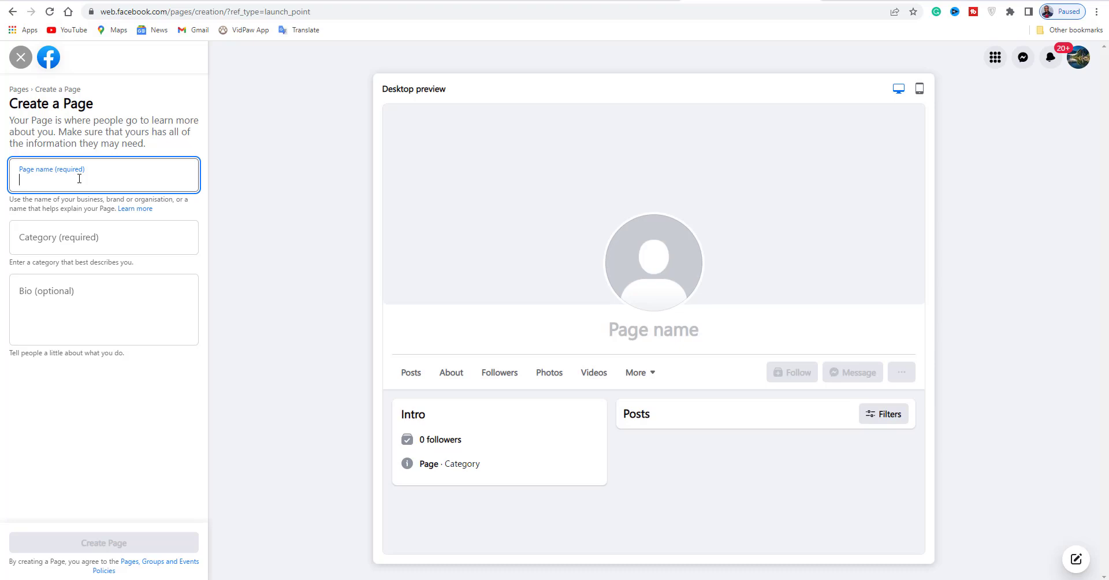
- Name the page Obshopa and set its category to Shopping service
{"action": "type", "text": "Obshopa"}
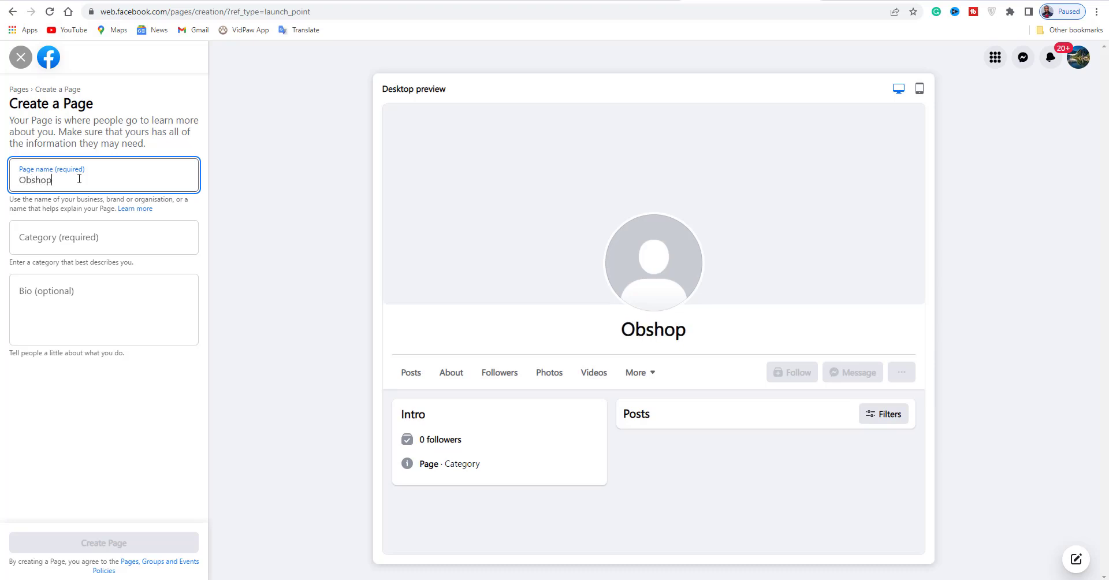
{"action": "left_click", "coordinate": [116, 242]}
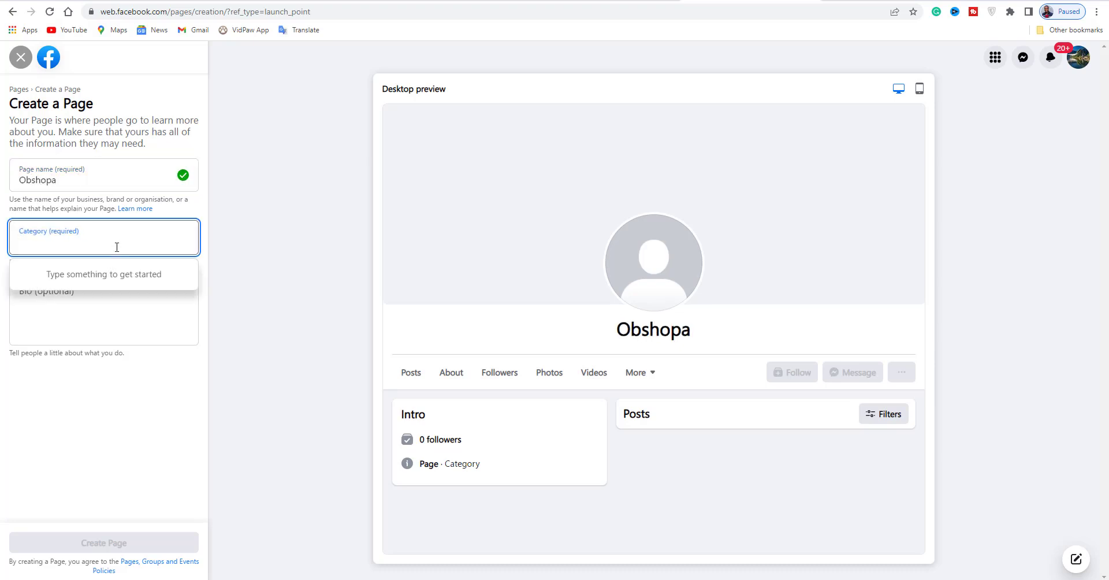
{"action": "type", "text": "shop"}
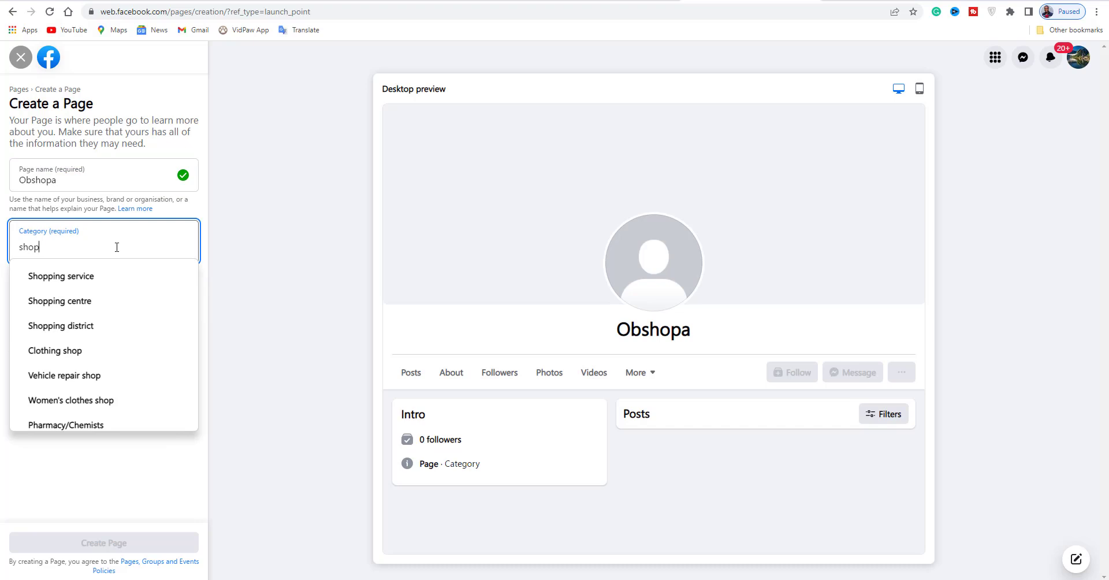
{"action": "left_click", "coordinate": [70, 277]}
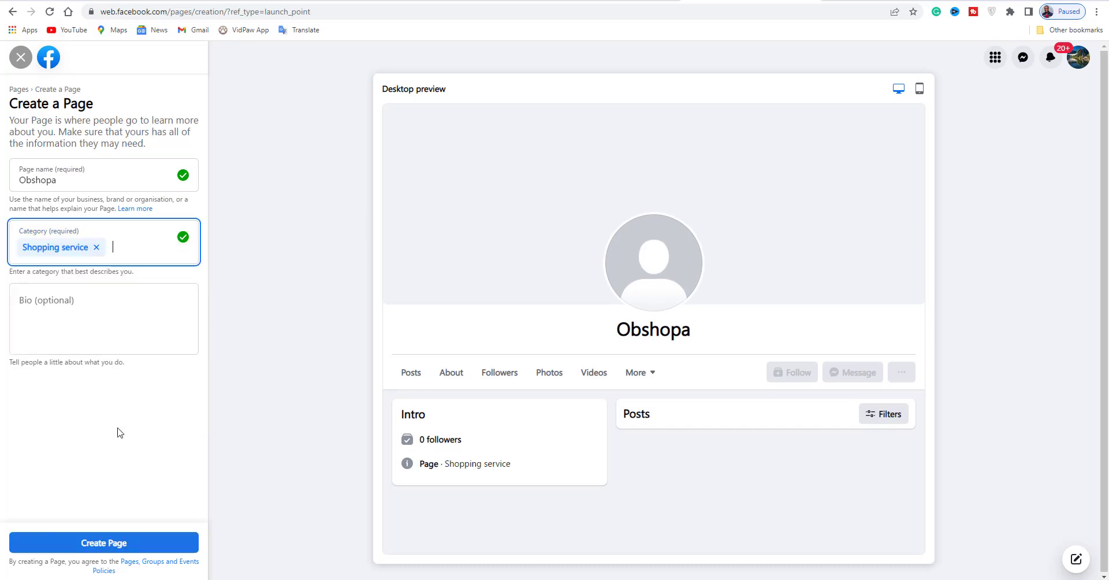
- Enter the page bio 'we sell all kinds of products'
{"action": "left_click", "coordinate": [97, 324]}
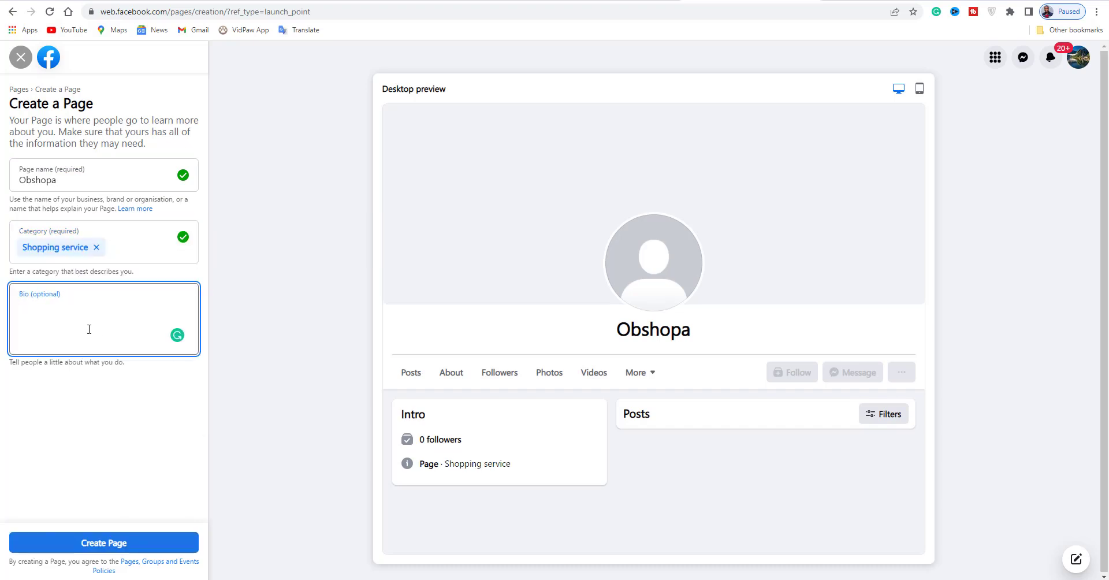
{"action": "type", "text": "w"}
{"action": "key", "text": "BackSpace"}
{"action": "type", "text": "we sell all kinds of products"}
{"action": "left_click", "coordinate": [109, 449]}
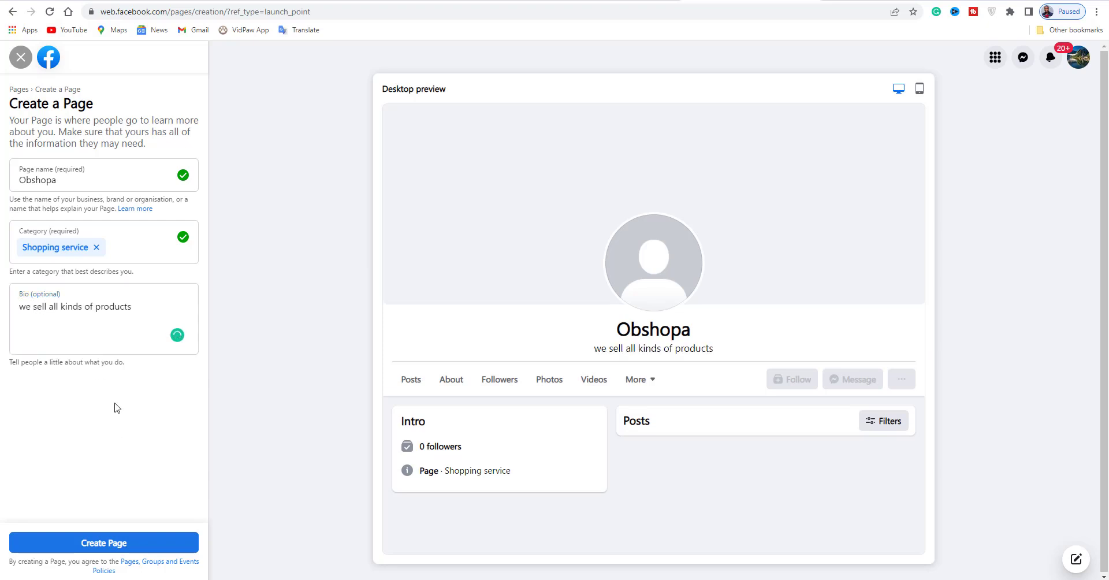